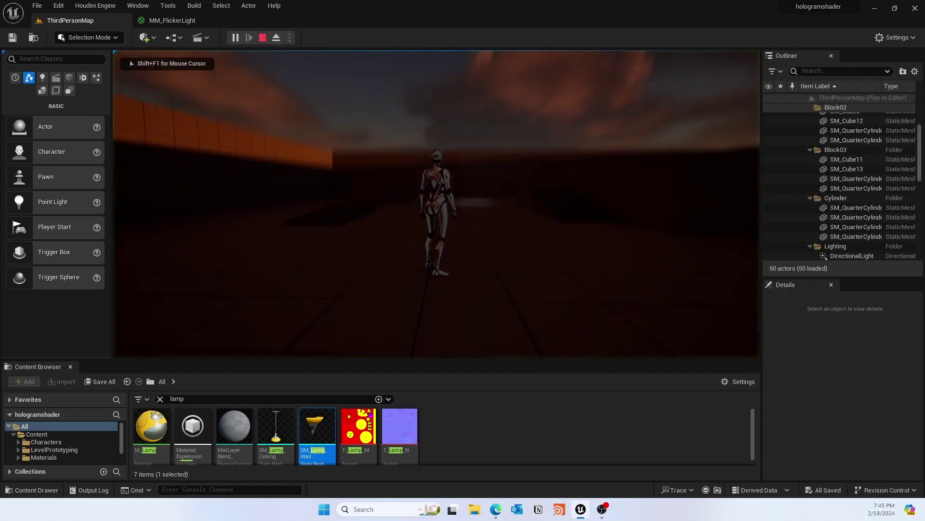
Run the character around the flickering light on the floor in play mode, and end the play session.
{"action": "key", "text": "w"}
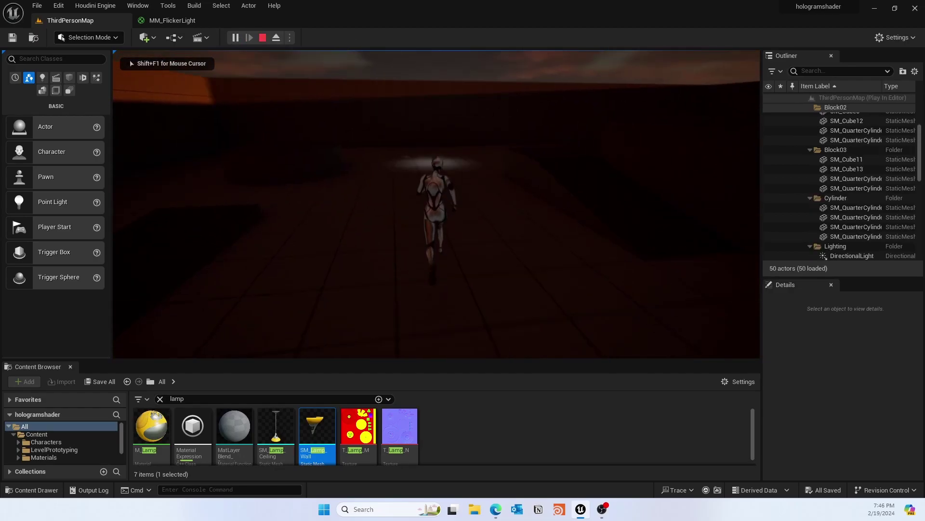
{"action": "key", "text": "w"}
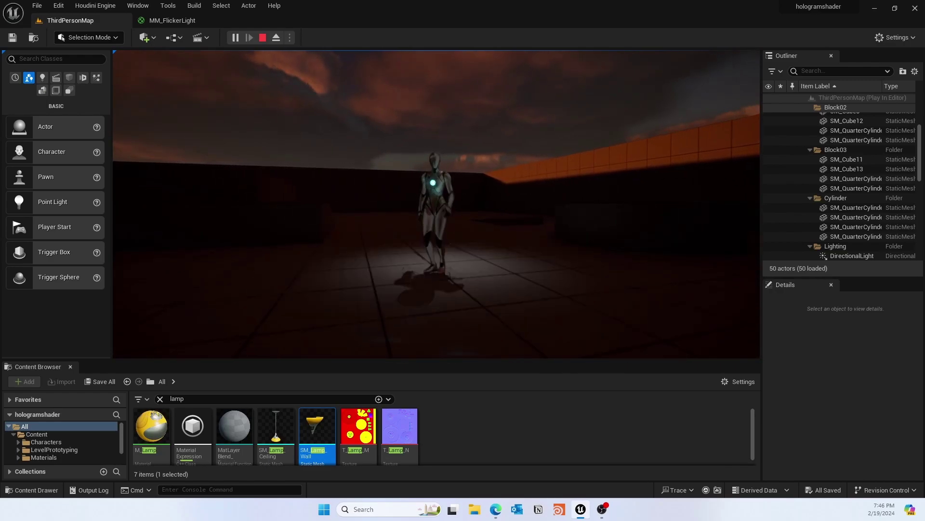
{"action": "key", "text": "w"}
{"action": "key", "text": "s"}
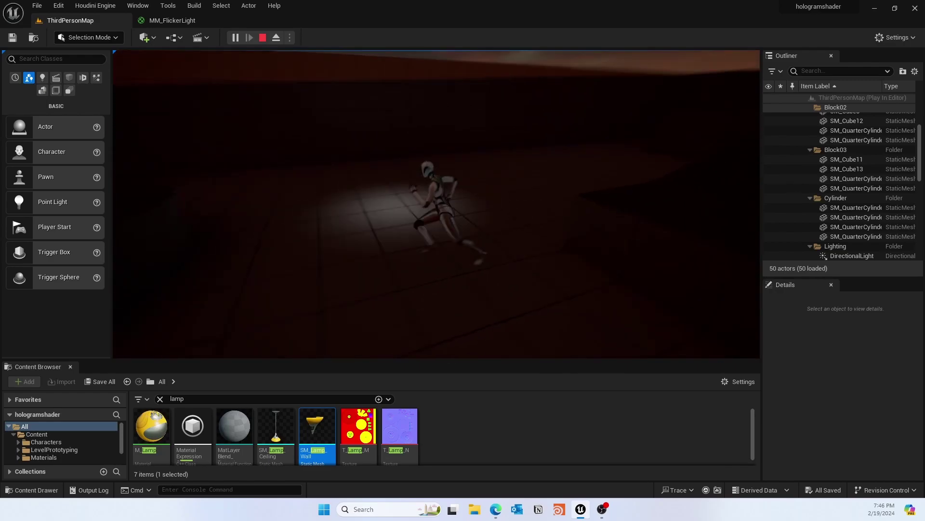
{"action": "key", "text": "Escape"}
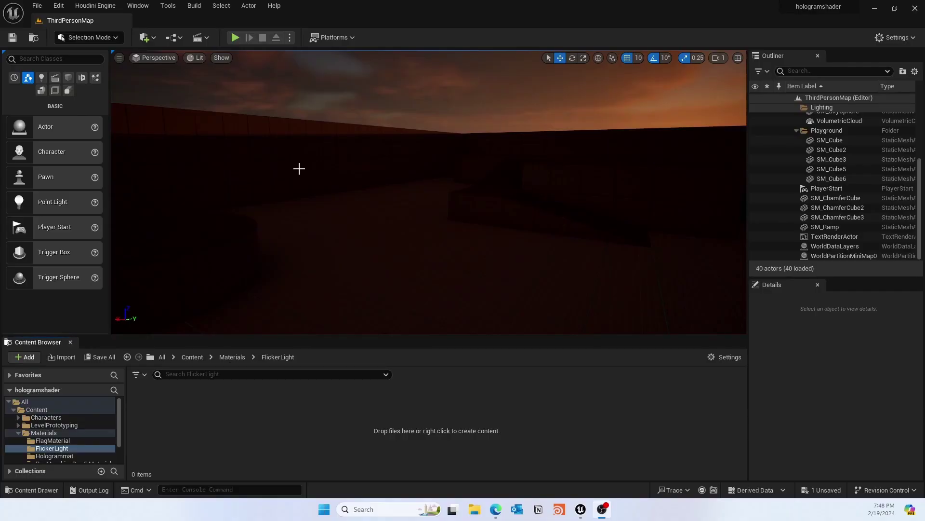
Rotate the level's directional light until the scene is nearly dark under a deep red sky.
{"action": "left_click", "coordinate": [36, 6]}
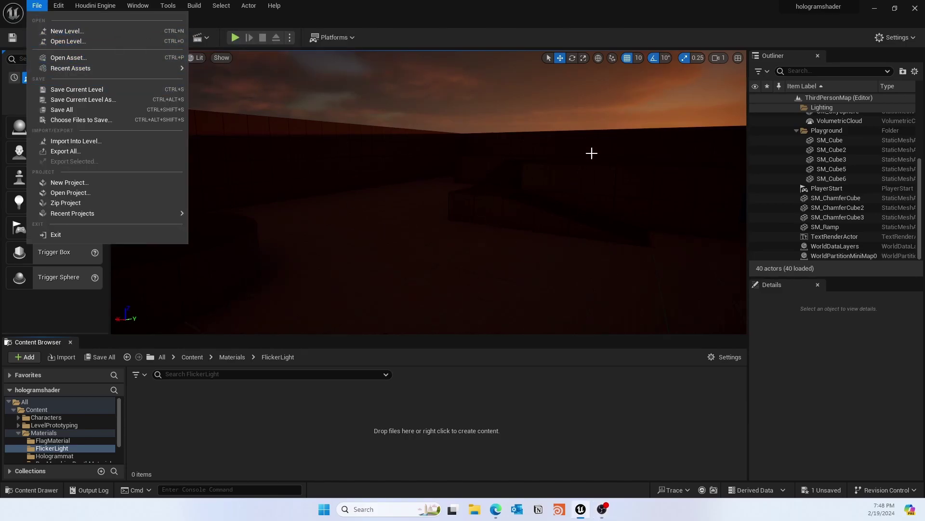
{"action": "left_click", "coordinate": [561, 122]}
{"action": "left_click", "coordinate": [539, 136]}
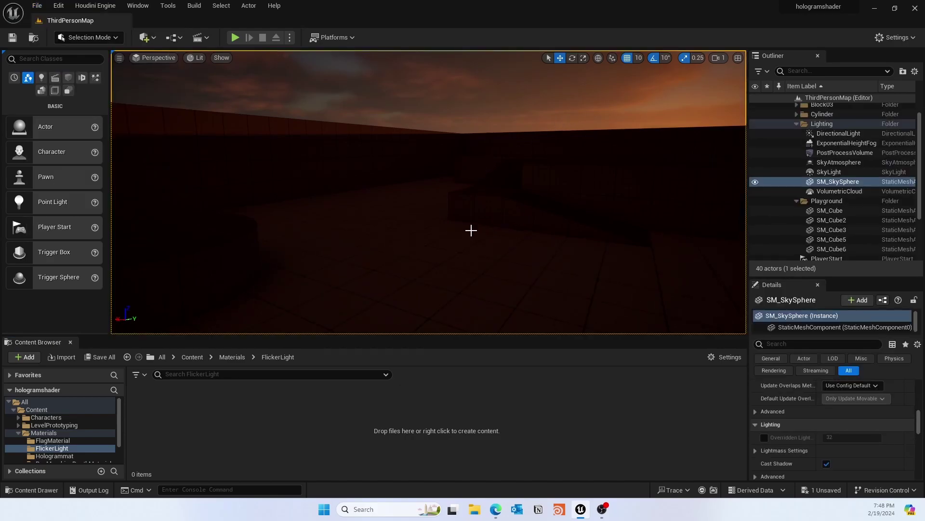
{"action": "key", "text": "ctrl+l"}
{"action": "key", "text": "ctrl+l"}
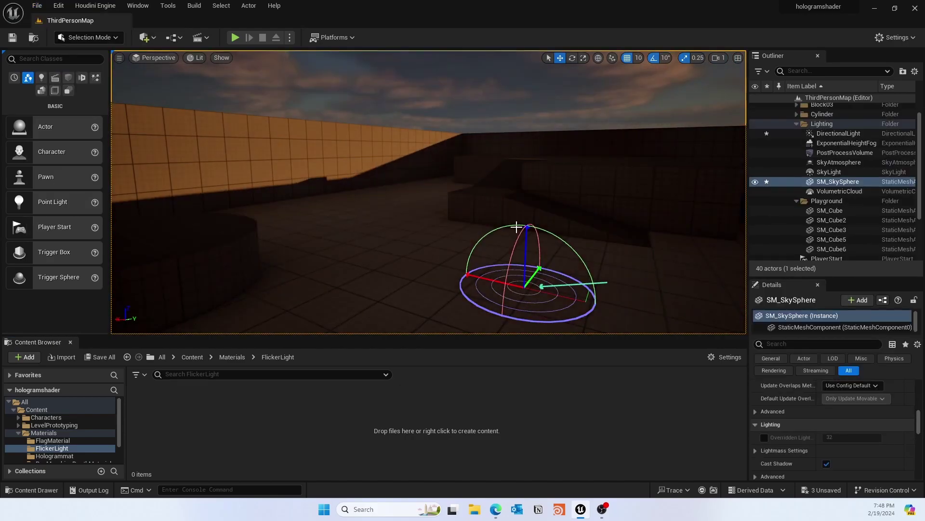
{"action": "key", "text": "ctrl+l"}
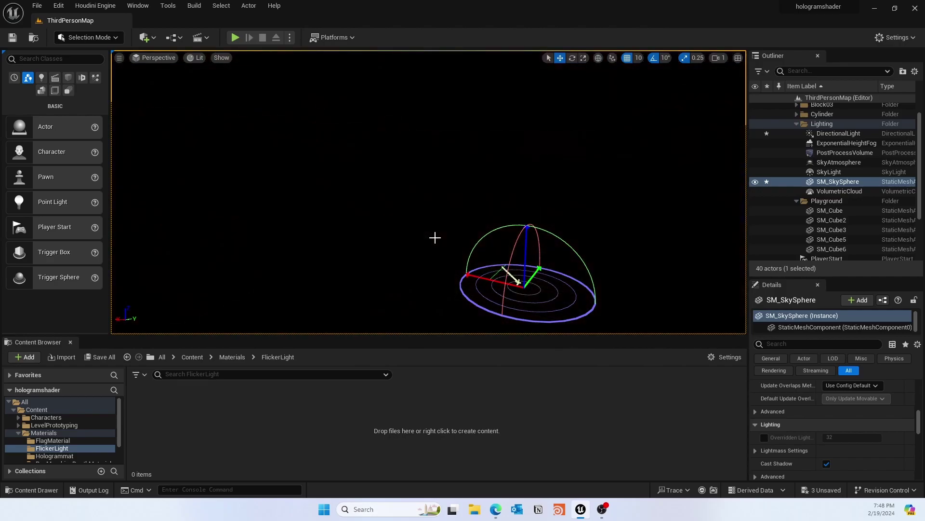
{"action": "key", "text": "ctrl+l"}
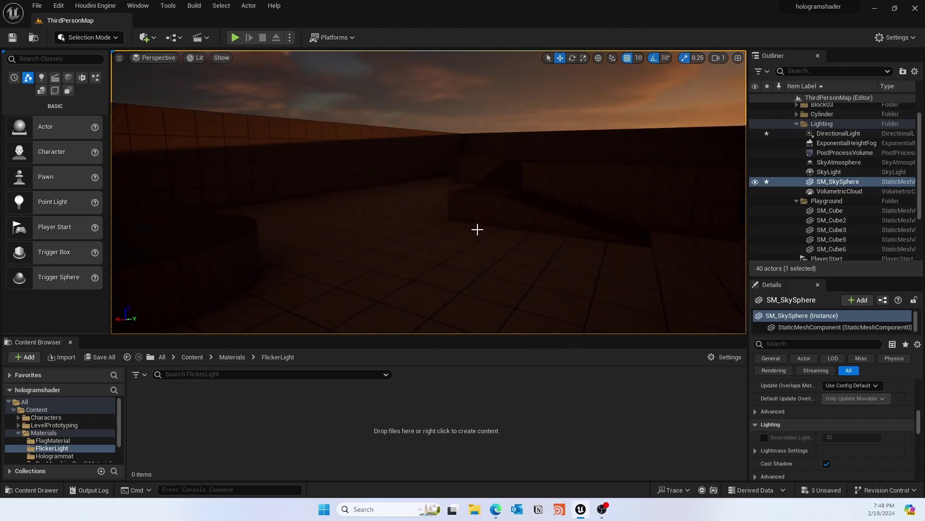
{"action": "key", "text": "ctrl+l"}
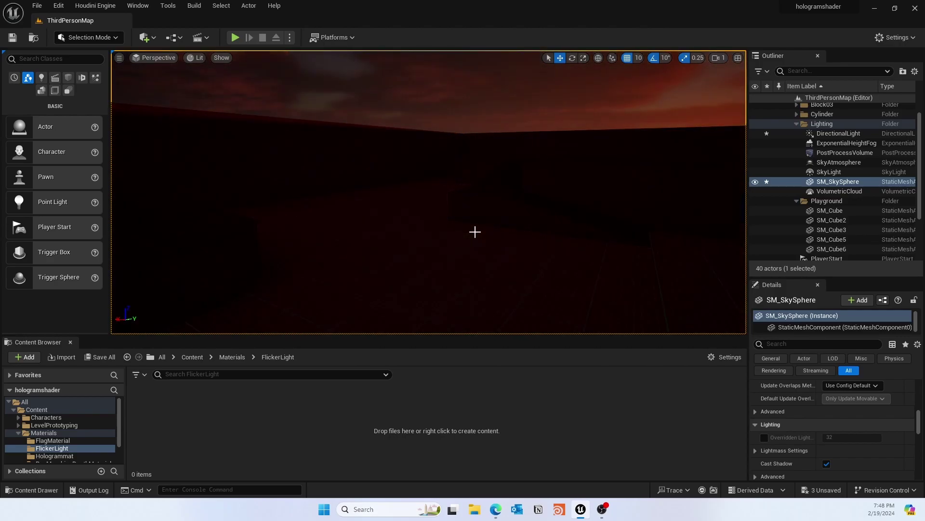
{"action": "key", "text": "ctrl+l"}
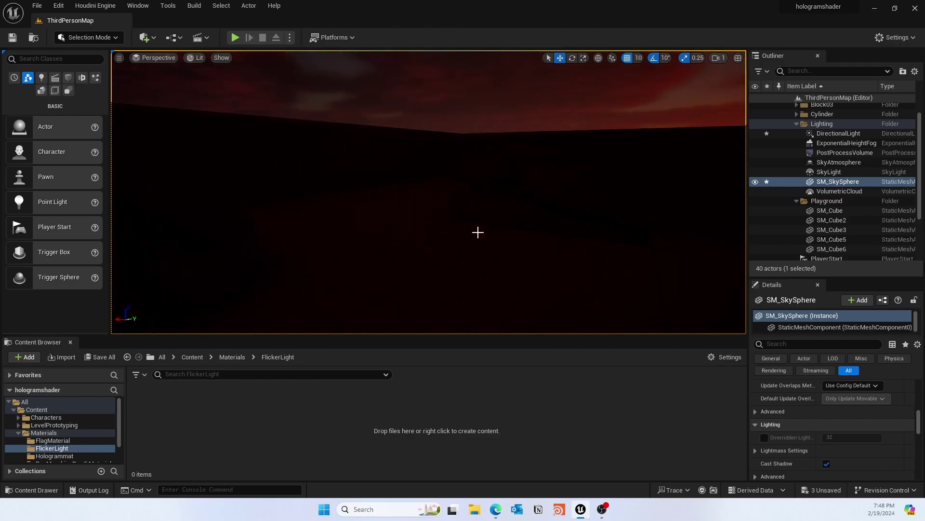
Place a Spot Light above the floor near the wall, pointing down.
{"action": "left_click", "coordinate": [145, 37]}
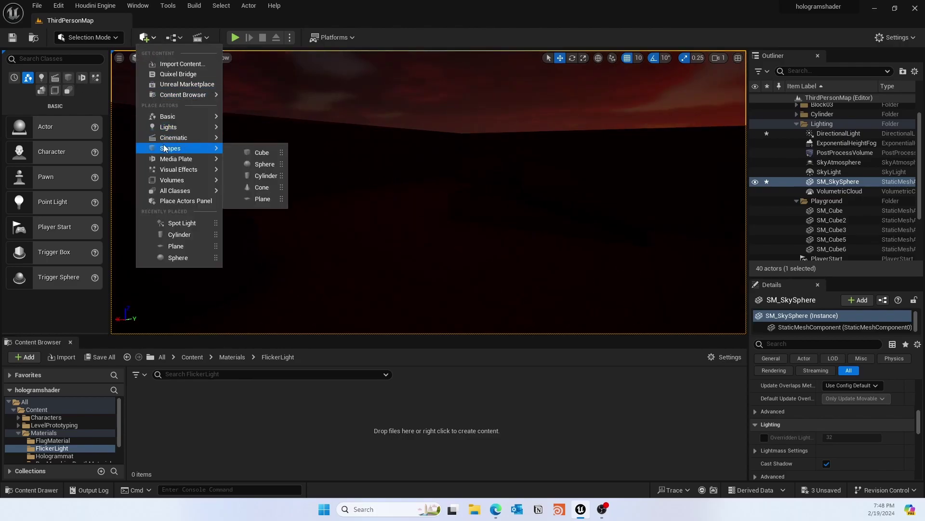
{"action": "mouse_move", "coordinate": [194, 128]}
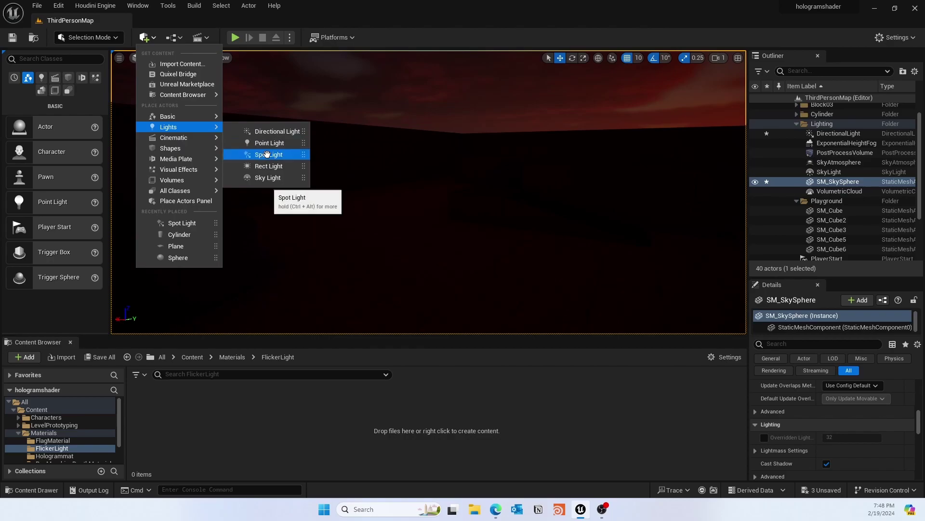
{"action": "left_click_drag", "start_coordinate": [266, 155], "coordinate": [349, 138]}
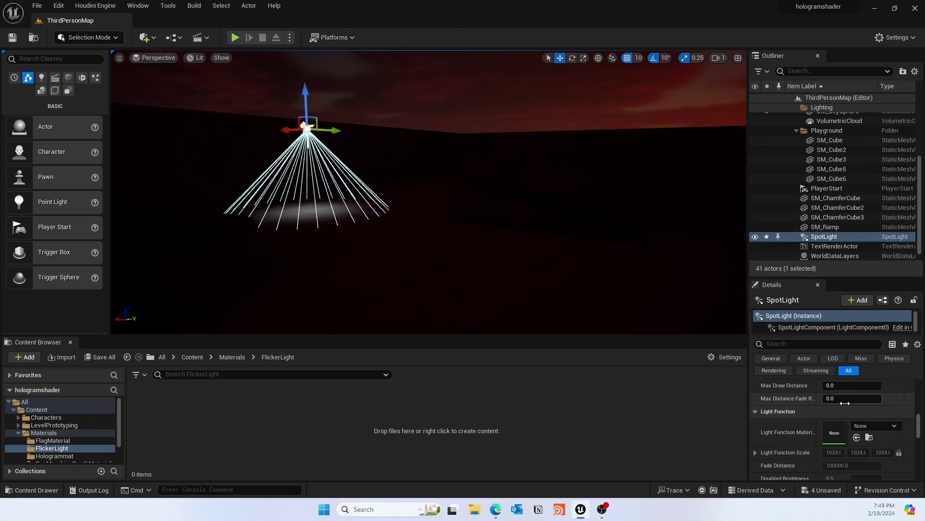
Set the spot light's intensity to 100 cd.
{"action": "scroll", "coordinate": [841, 404], "scroll_direction": "down", "scroll_amount": 3}
{"action": "scroll", "coordinate": [842, 414], "scroll_direction": "down", "scroll_amount": 10}
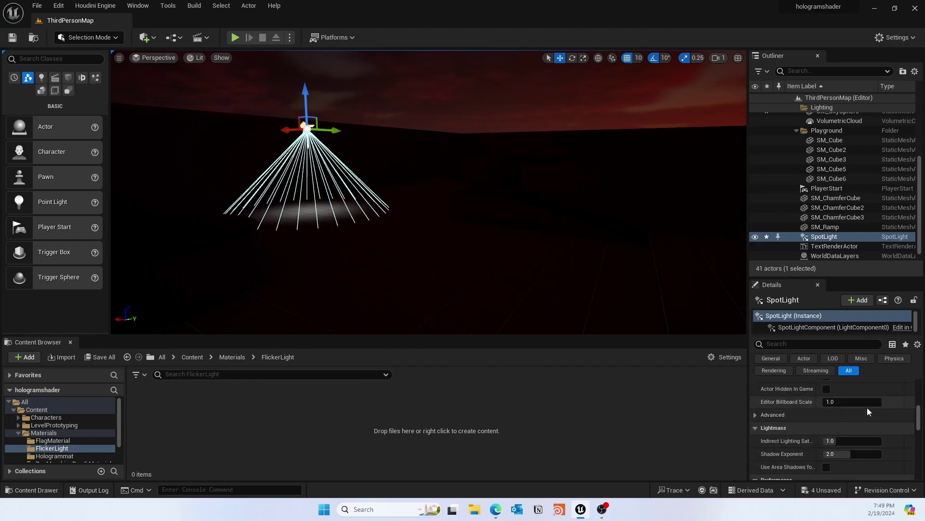
{"action": "scroll", "coordinate": [866, 407], "scroll_direction": "up", "scroll_amount": 12}
{"action": "scroll", "coordinate": [866, 408], "scroll_direction": "down", "scroll_amount": 3}
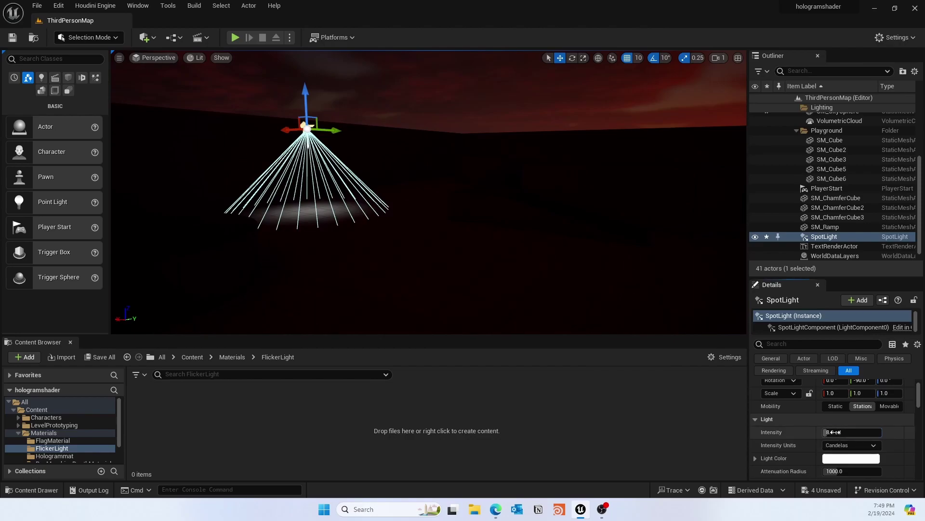
{"action": "key", "text": "Return"}
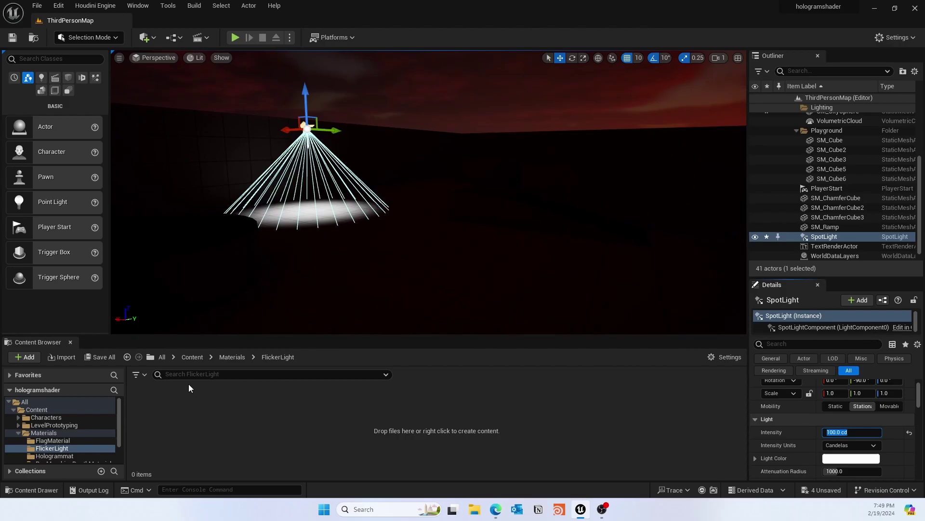
Create a material named MM_FlickerMaterial in the Materials/FlickerLight folder.
{"action": "left_click", "coordinate": [58, 432]}
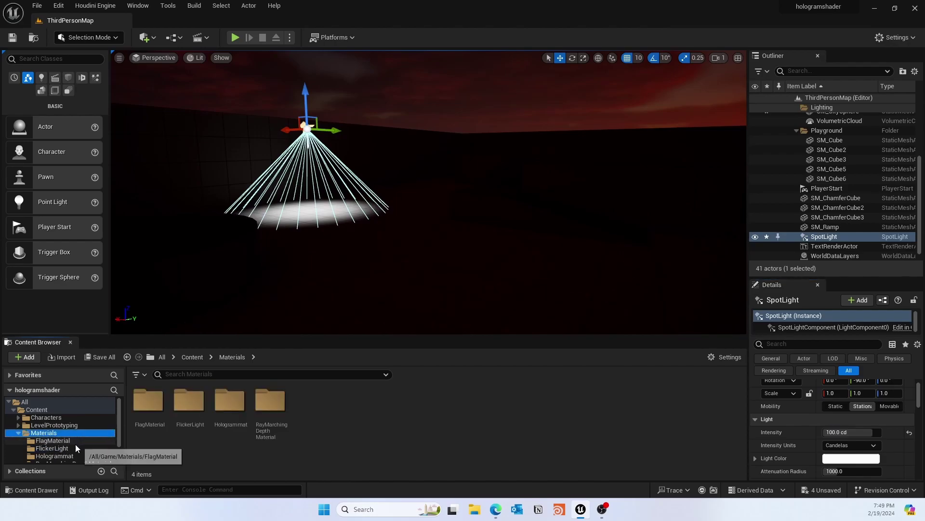
{"action": "double_click", "coordinate": [195, 407]}
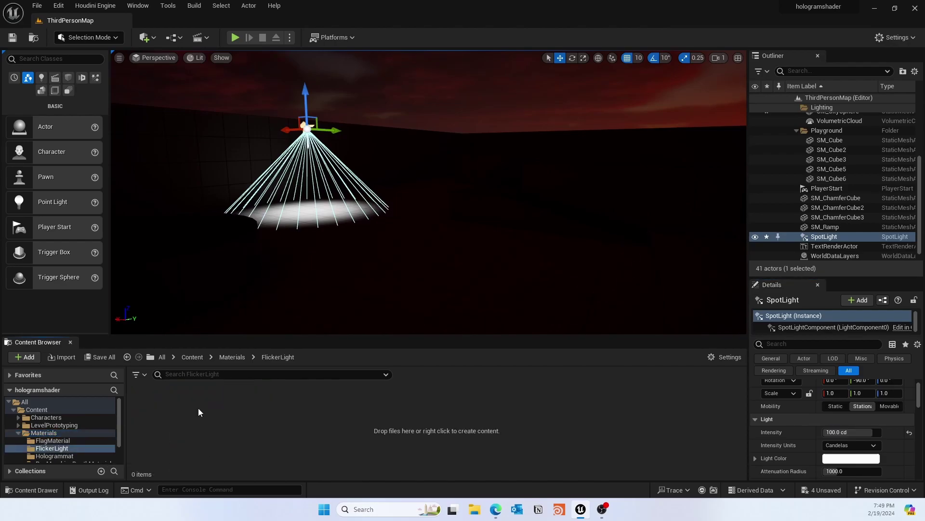
{"action": "right_click", "coordinate": [242, 400]}
{"action": "left_click", "coordinate": [287, 146]}
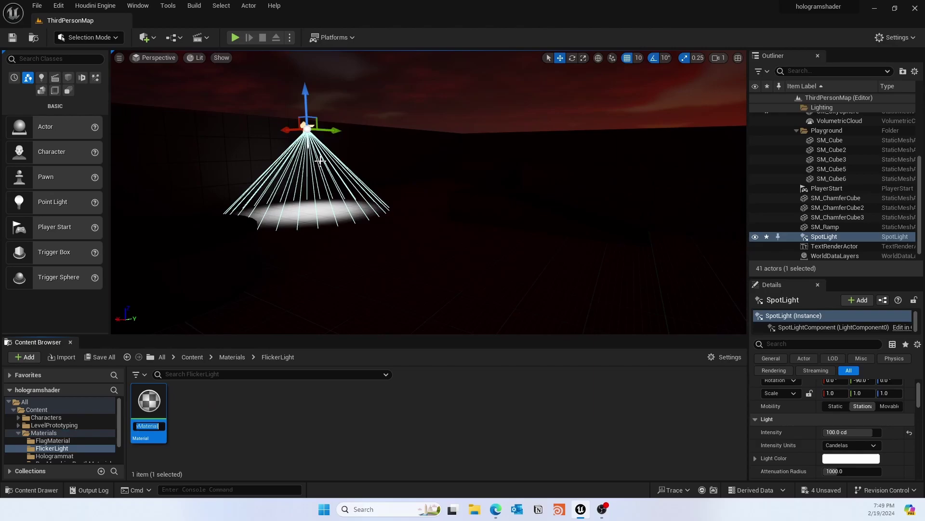
{"action": "type", "text": "MM_FL"}
{"action": "type", "text": "ickerM"}
{"action": "type", "text": "aterial"}
{"action": "key", "text": "Return"}
Open MM_FlickerMaterial and dock its editor beside the ThirdPersonMap level, with the whole material output node in view.
{"action": "double_click", "coordinate": [148, 405]}
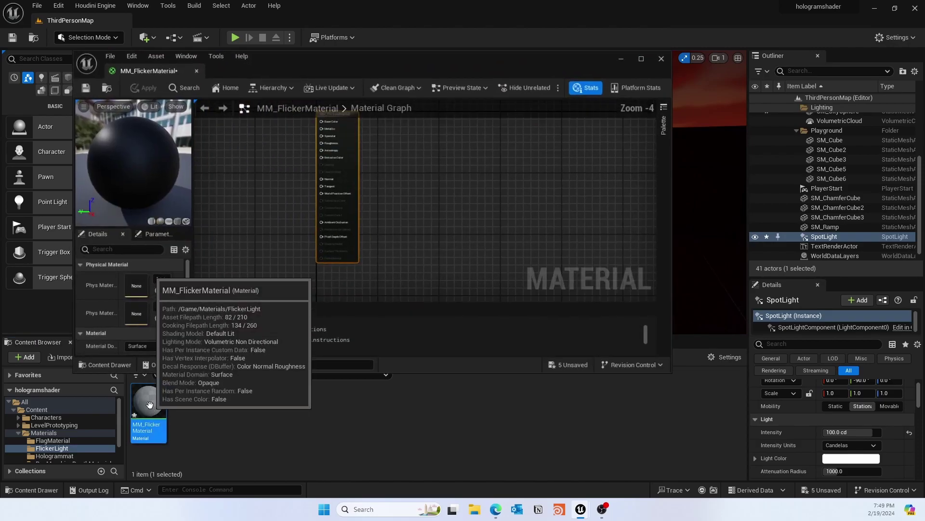
{"action": "left_click_drag", "start_coordinate": [172, 77], "coordinate": [207, 16]}
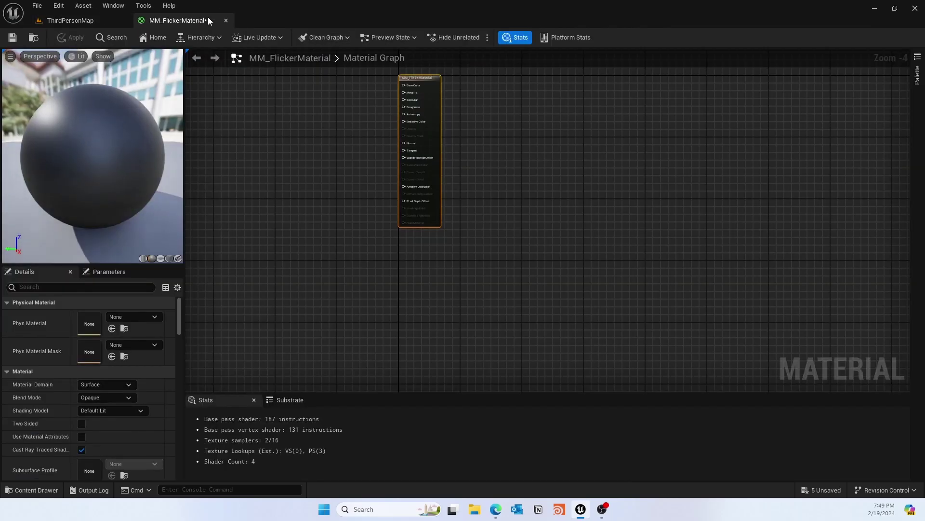
{"action": "scroll", "coordinate": [455, 157], "scroll_direction": "up", "scroll_amount": 4}
{"action": "right_click_drag", "start_coordinate": [453, 165], "coordinate": [427, 148]}
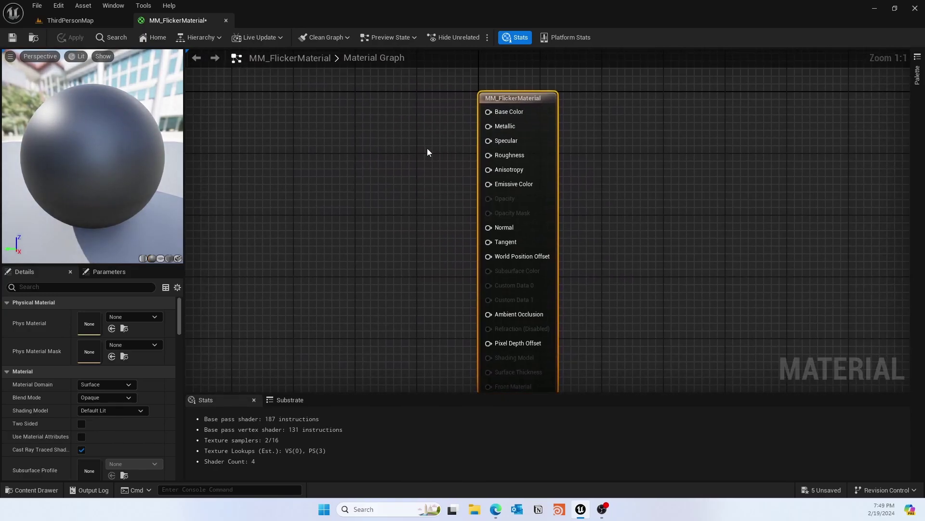
{"action": "scroll", "coordinate": [376, 155], "scroll_direction": "down", "scroll_amount": 1}
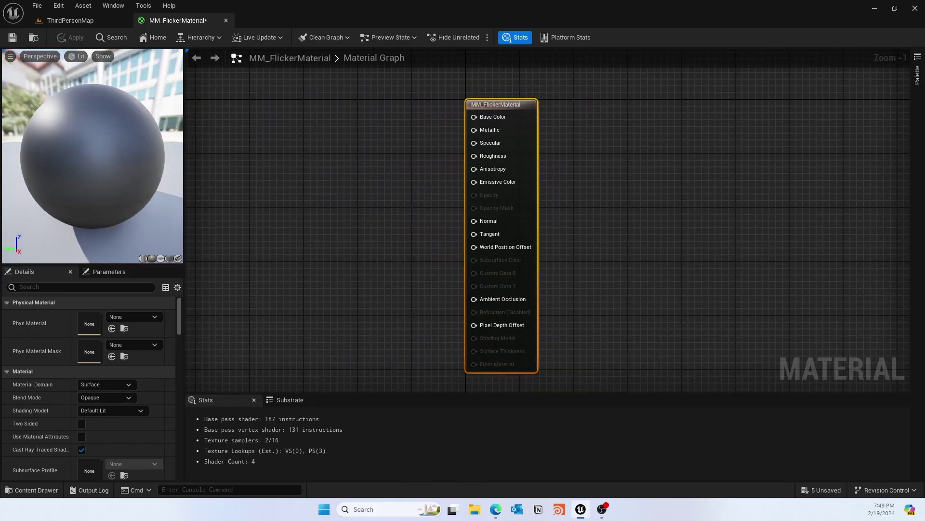
{"action": "left_click", "coordinate": [335, 162]}
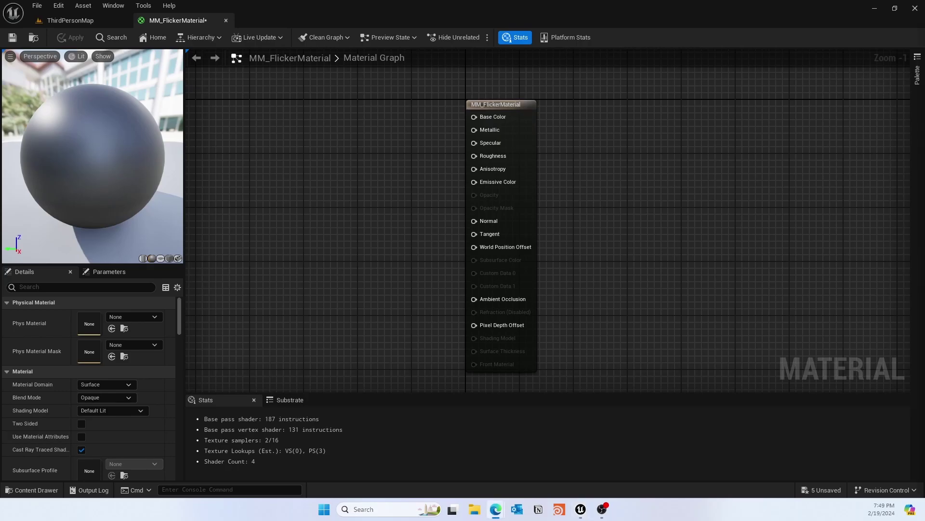
Switch to the Desmos graph in the browser, examine the y = sin(x) curve, and return to the material graph.
{"action": "left_click_drag", "start_coordinate": [924, 120], "coordinate": [328, 68]}
{"action": "left_click", "coordinate": [528, 59]}
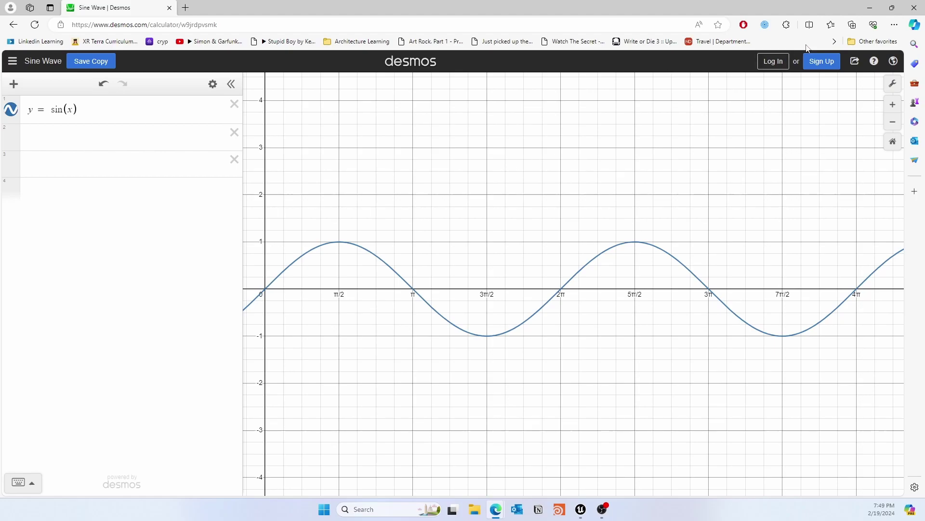
{"action": "left_click", "coordinate": [870, 10]}
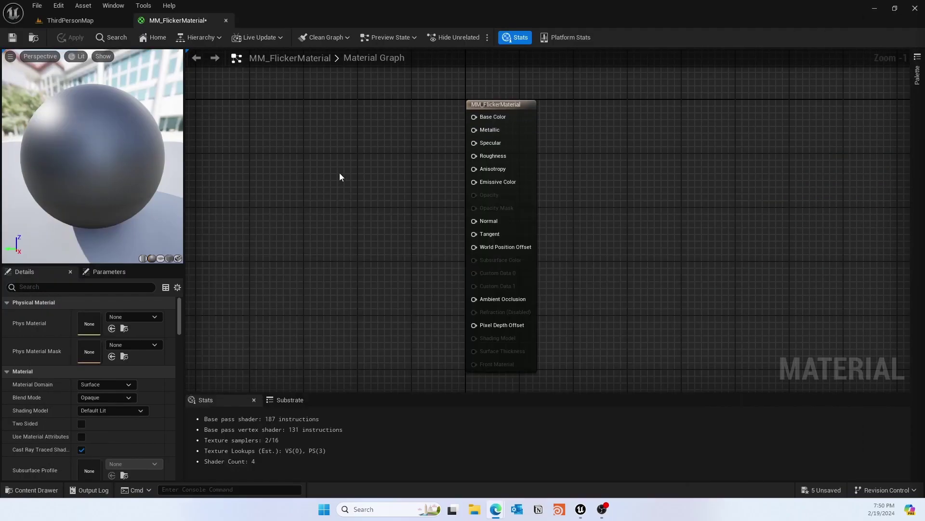
Add a Time node to the material graph and move the material output node farther away from it.
{"action": "right_click", "coordinate": [309, 139]}
{"action": "type", "text": "time"}
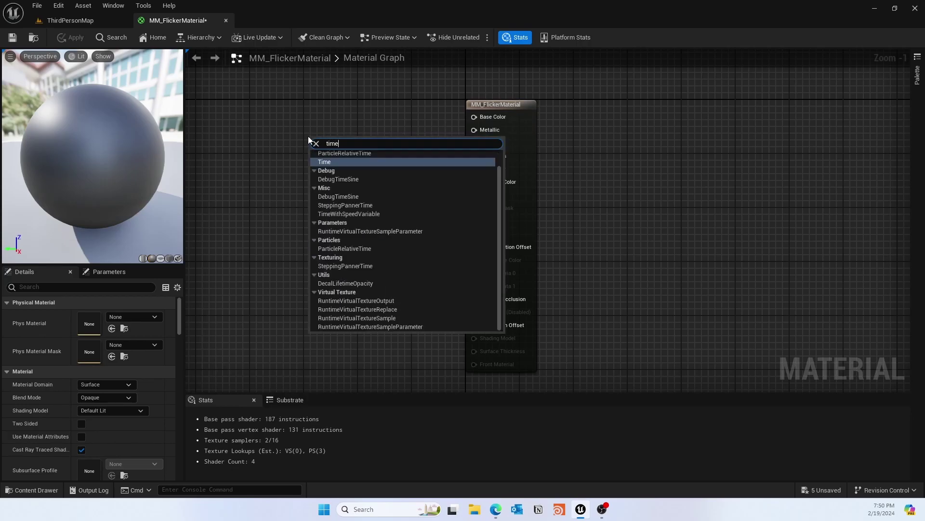
{"action": "key", "text": "Return"}
{"action": "left_click_drag", "start_coordinate": [331, 144], "coordinate": [300, 134]}
{"action": "left_click_drag", "start_coordinate": [490, 108], "coordinate": [530, 128]}
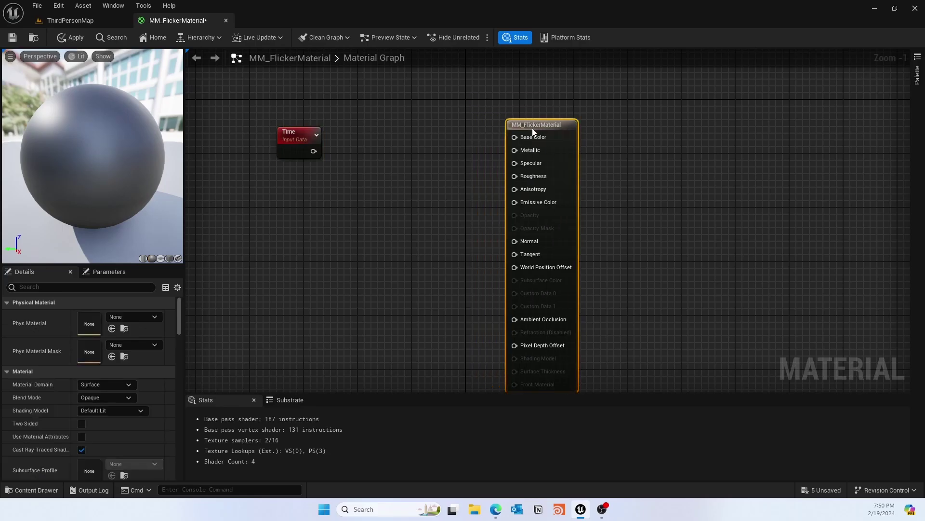
{"action": "left_click", "coordinate": [296, 134]}
{"action": "left_click", "coordinate": [315, 208]}
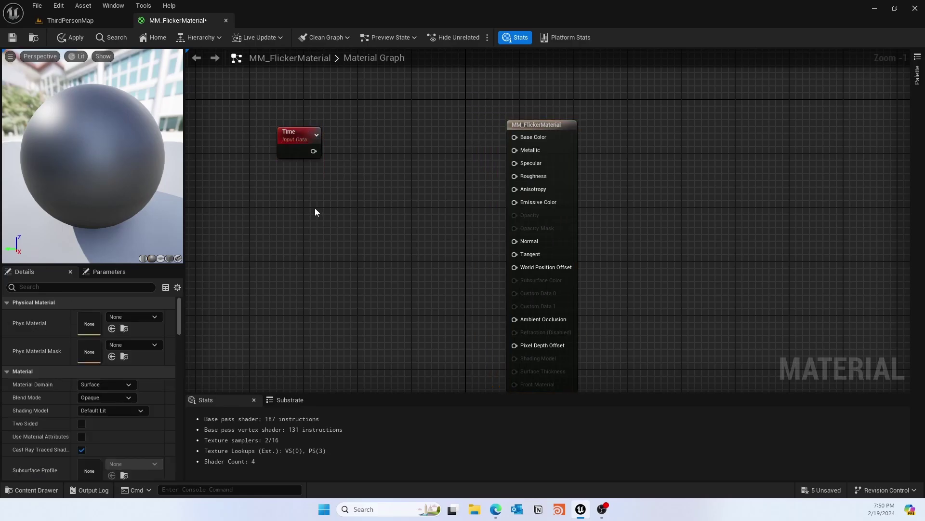
Add a scalar parameter named FlickerRatio with default value 2 and arrange it below the Time node.
{"action": "left_click", "coordinate": [314, 208]}
{"action": "type", "text": "sssss"}
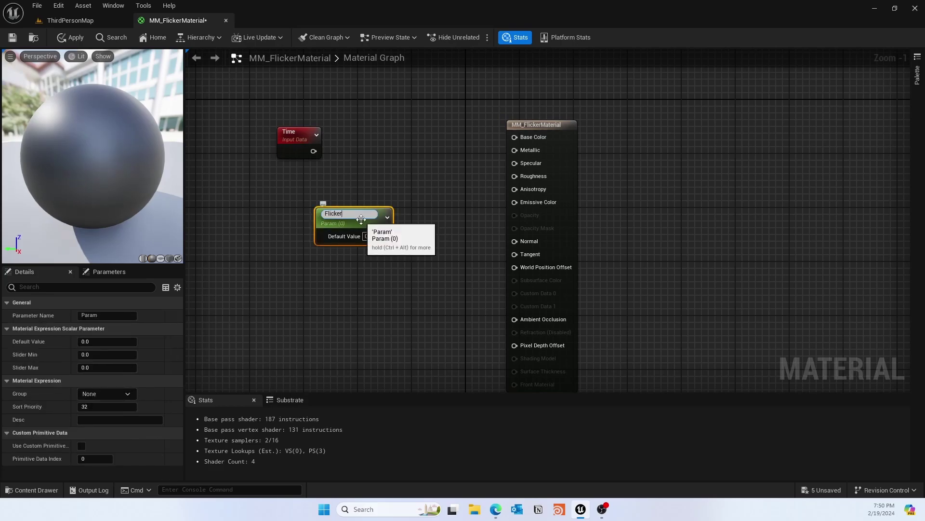
{"action": "type", "text": "erRatio"}
{"action": "key", "text": "Return"}
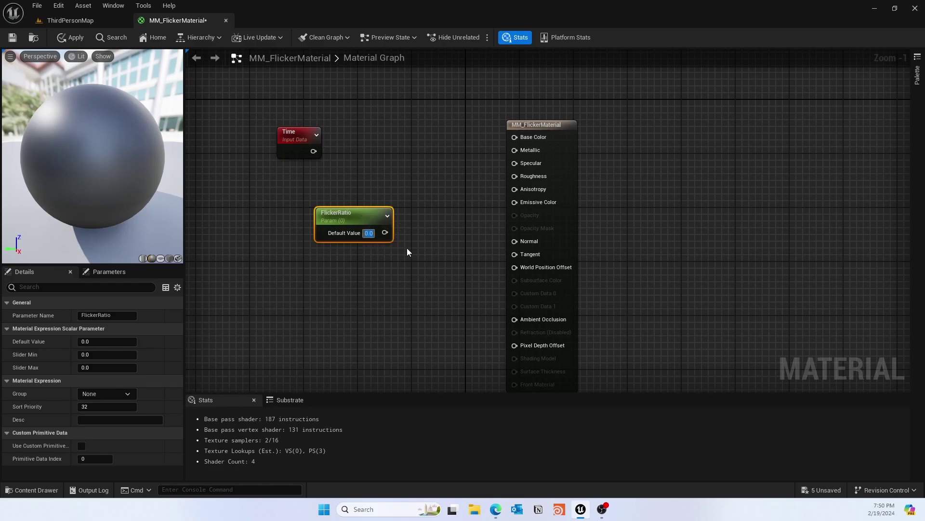
{"action": "type", "text": "3"}
{"action": "key", "text": "Return"}
{"action": "left_click_drag", "start_coordinate": [366, 215], "coordinate": [302, 208]}
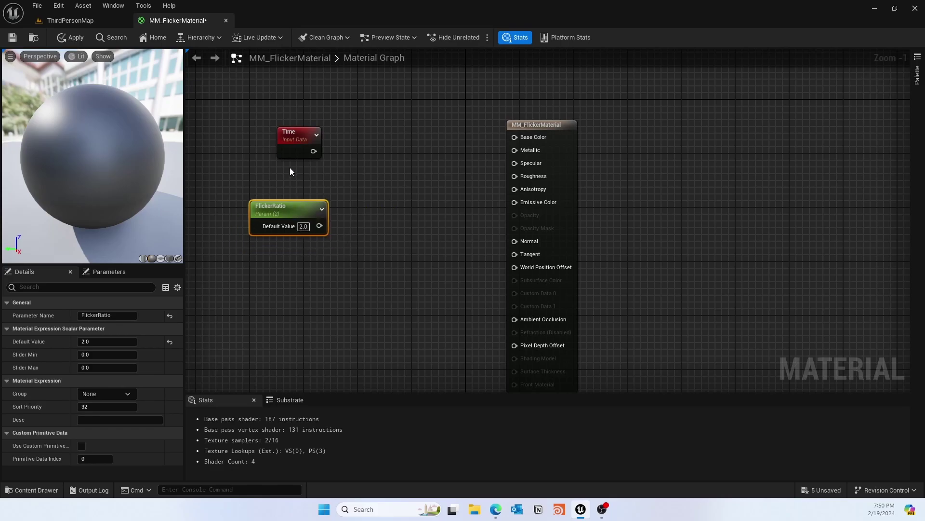
{"action": "left_click_drag", "start_coordinate": [298, 139], "coordinate": [278, 146]}
Add a Sine node between the FlickerRatio parameter and the material output node.
{"action": "left_click", "coordinate": [409, 189]}
{"action": "right_click", "coordinate": [412, 193]}
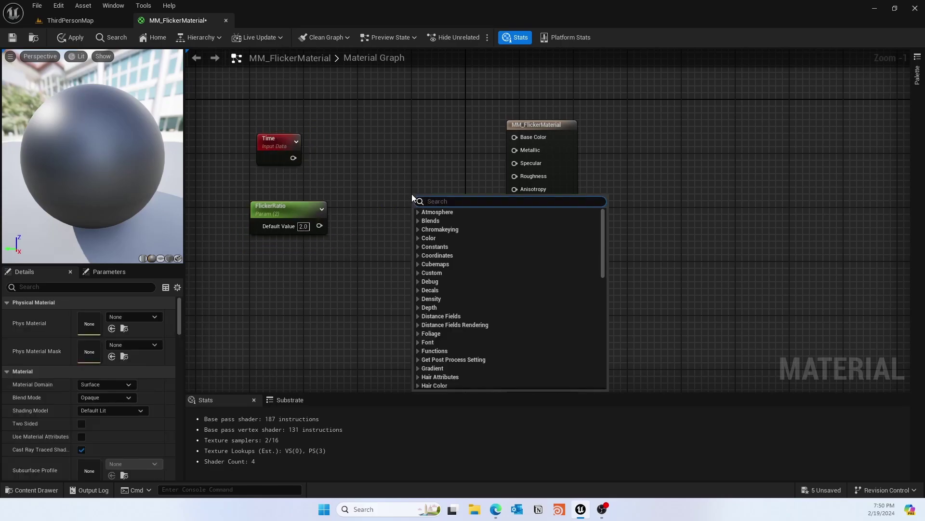
{"action": "type", "text": "sine"}
{"action": "key", "text": "Return"}
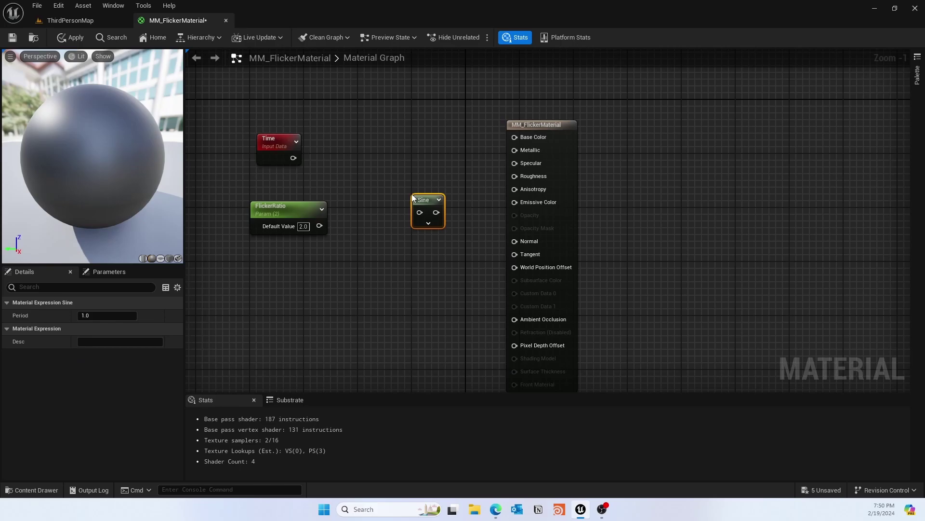
Add a Multiply node and arrange it between the Time and FlickerRatio nodes and the Sine node.
{"action": "left_click_drag", "start_coordinate": [406, 186], "coordinate": [394, 180]}
{"action": "left_click", "coordinate": [357, 202]}
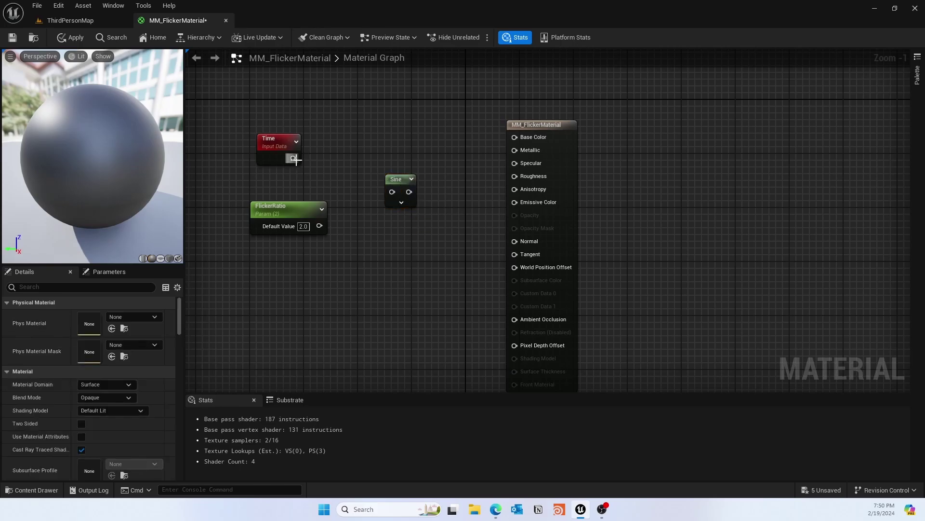
{"action": "left_click", "coordinate": [355, 172]}
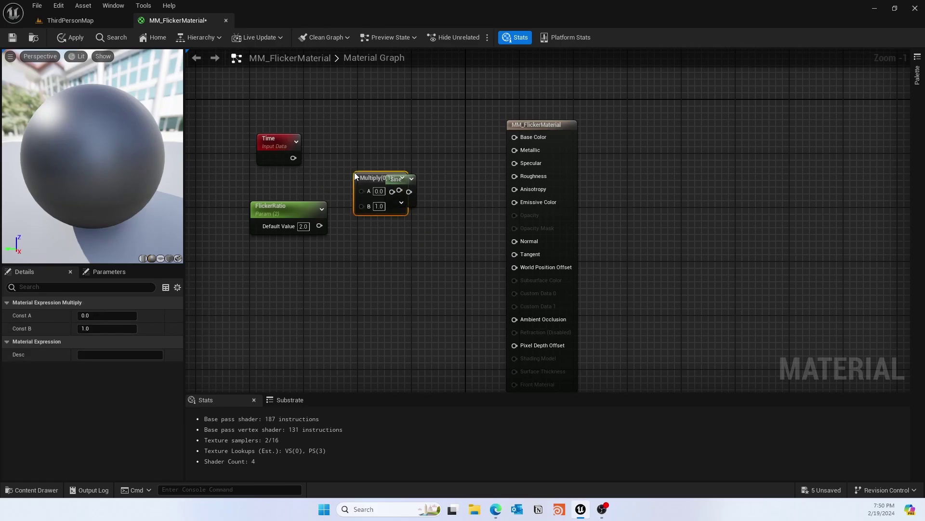
{"action": "left_click_drag", "start_coordinate": [383, 172], "coordinate": [347, 154]}
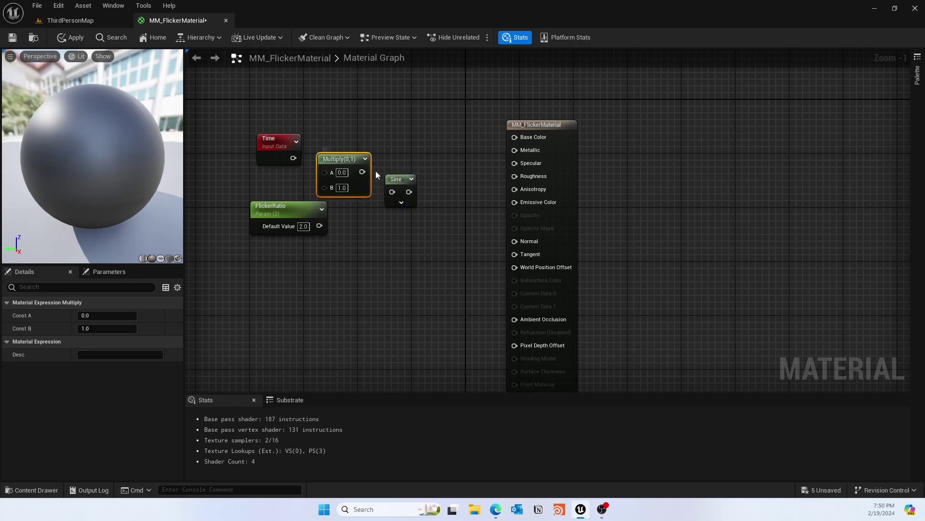
{"action": "left_click_drag", "start_coordinate": [395, 179], "coordinate": [418, 186]}
{"action": "left_click", "coordinate": [365, 161]}
{"action": "left_click_drag", "start_coordinate": [366, 161], "coordinate": [385, 161]}
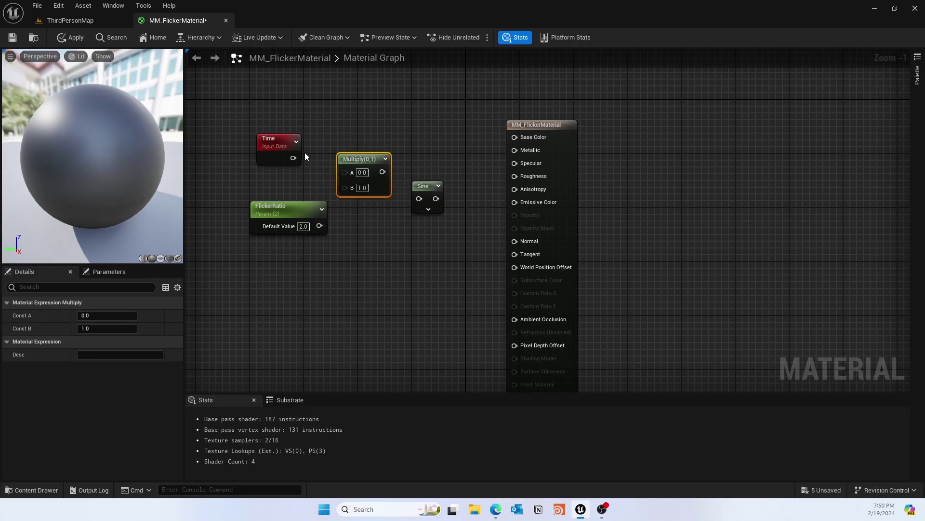
Connect Time to Multiply A, FlickerRatio to Multiply B and the product to Sine, and start previewing the Sine node.
{"action": "left_click_drag", "start_coordinate": [293, 158], "coordinate": [345, 172]}
{"action": "left_click_drag", "start_coordinate": [320, 226], "coordinate": [419, 198]}
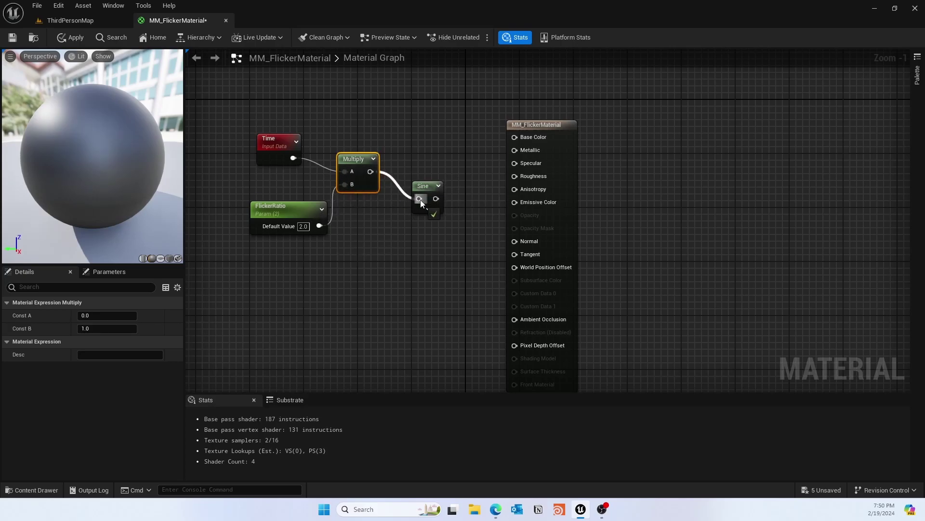
{"action": "right_click", "coordinate": [427, 188]}
{"action": "left_click", "coordinate": [475, 211]}
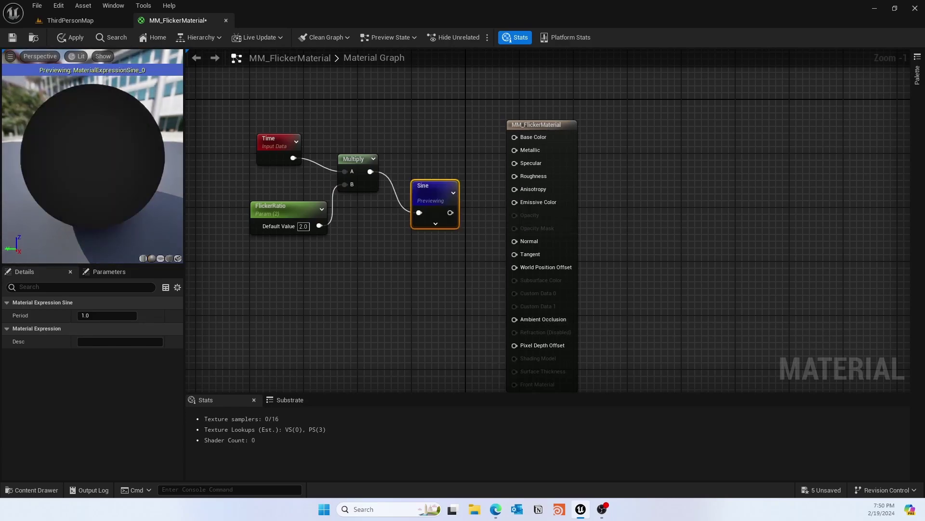
Switch to the Desmos sine graph in the browser, compare it with the Sine node preview, and return to the material graph.
{"action": "key", "text": "alt+Tab"}
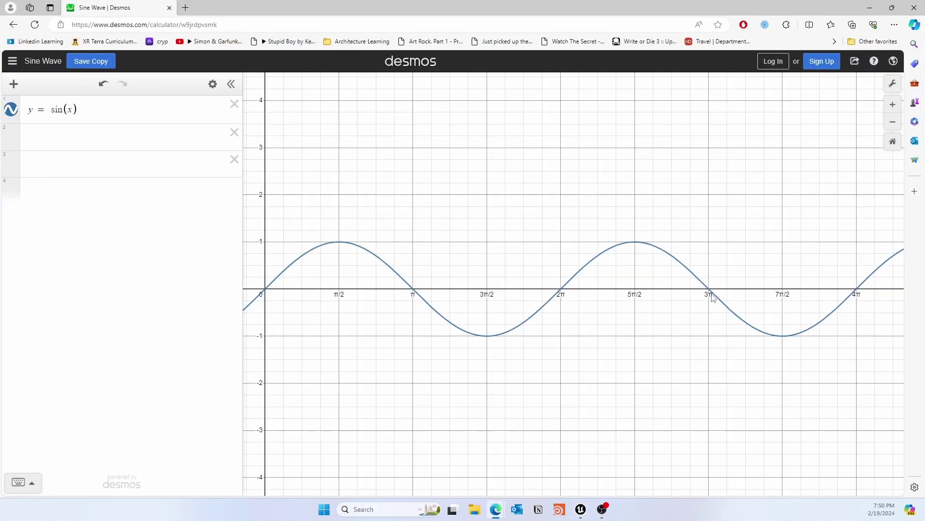
{"action": "left_click_drag", "start_coordinate": [493, 7], "coordinate": [684, 25]}
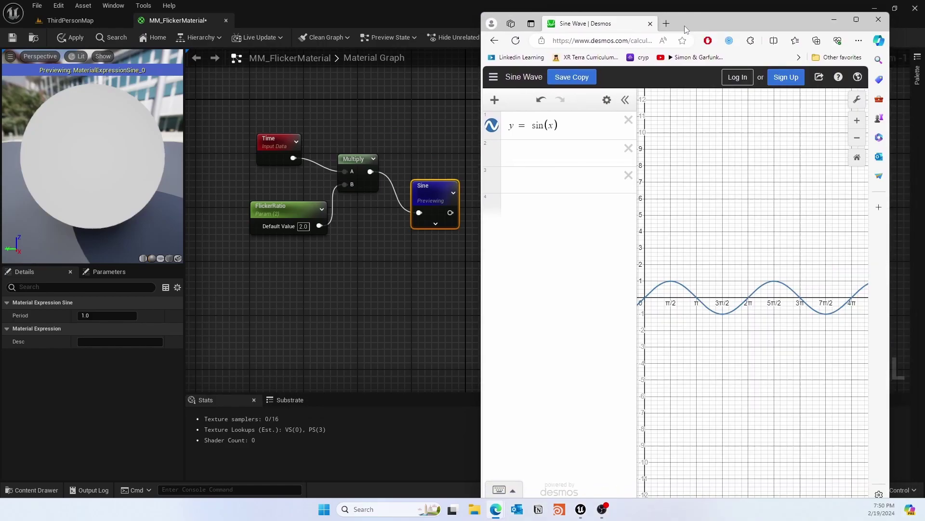
{"action": "left_click", "coordinate": [346, 19]}
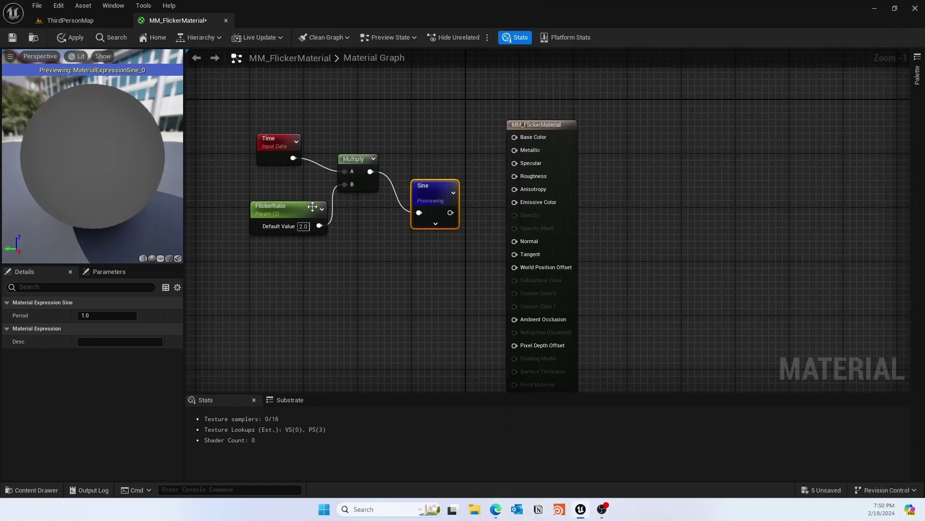
Add a Frac node between Sine and the material output node, connect Sine's output to it, and start previewing it.
{"action": "left_click_drag", "start_coordinate": [530, 126], "coordinate": [617, 126]}
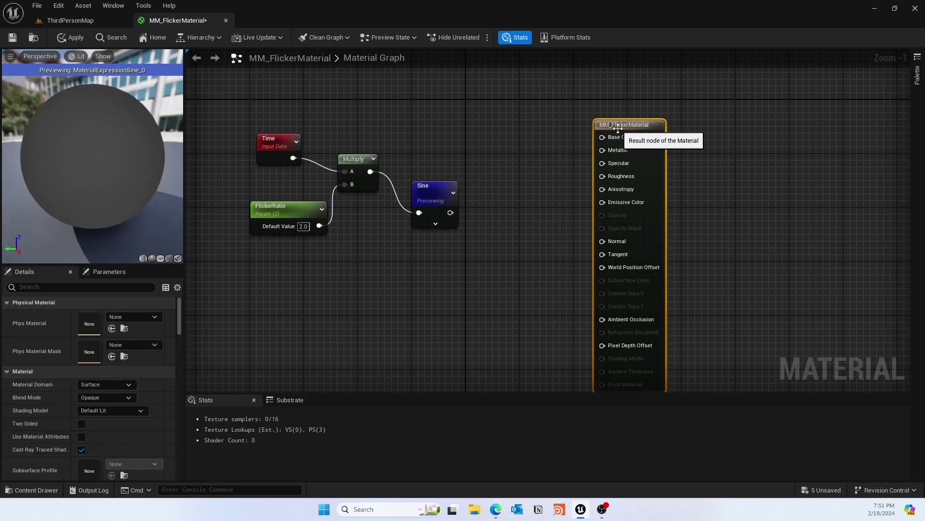
{"action": "left_click", "coordinate": [507, 191]}
{"action": "right_click", "coordinate": [507, 192]}
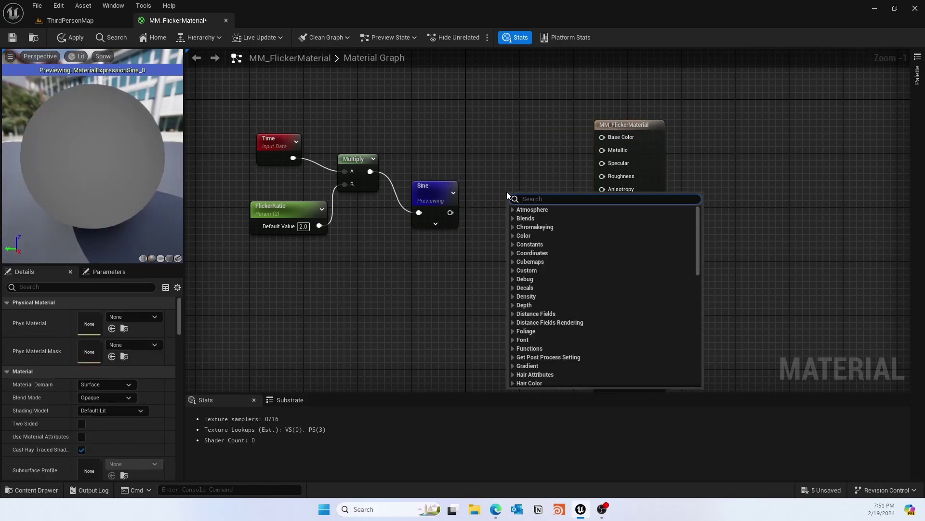
{"action": "type", "text": "frac"}
{"action": "key", "text": "Return"}
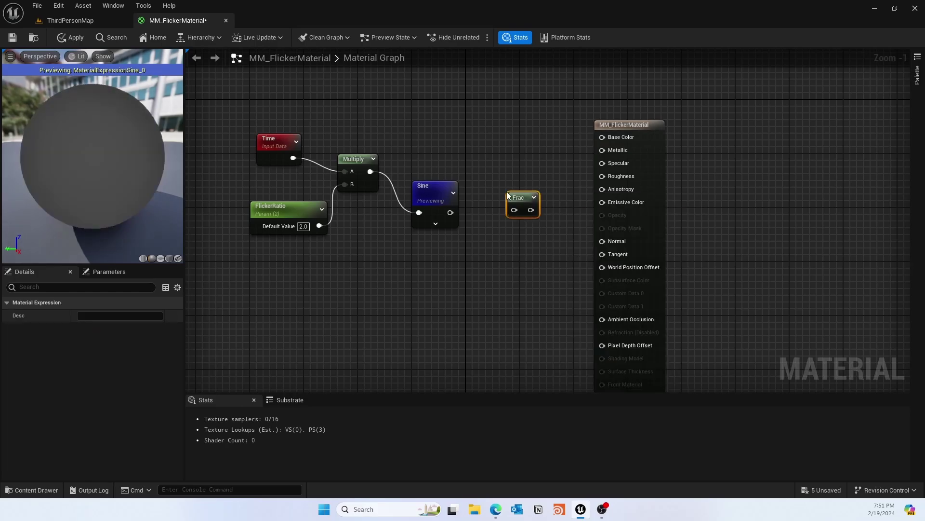
{"action": "left_click_drag", "start_coordinate": [515, 210], "coordinate": [450, 212]}
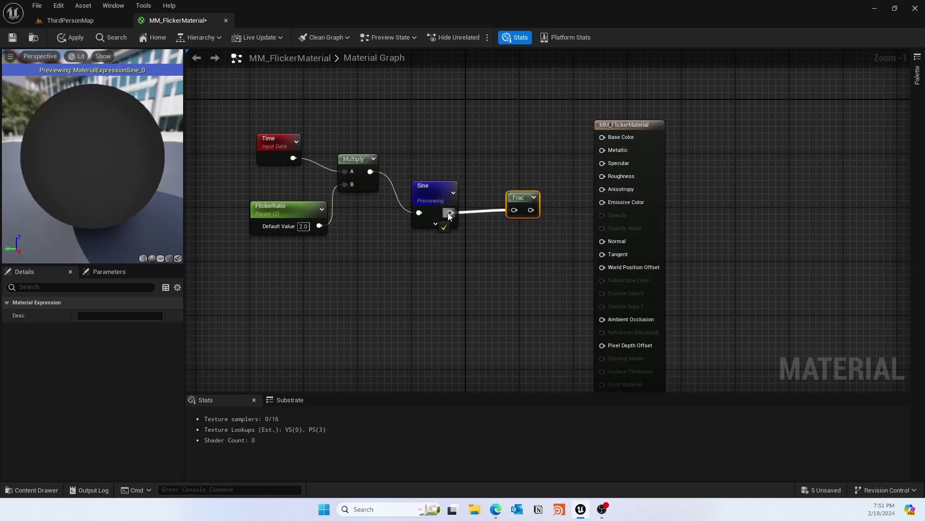
{"action": "right_click", "coordinate": [523, 197]}
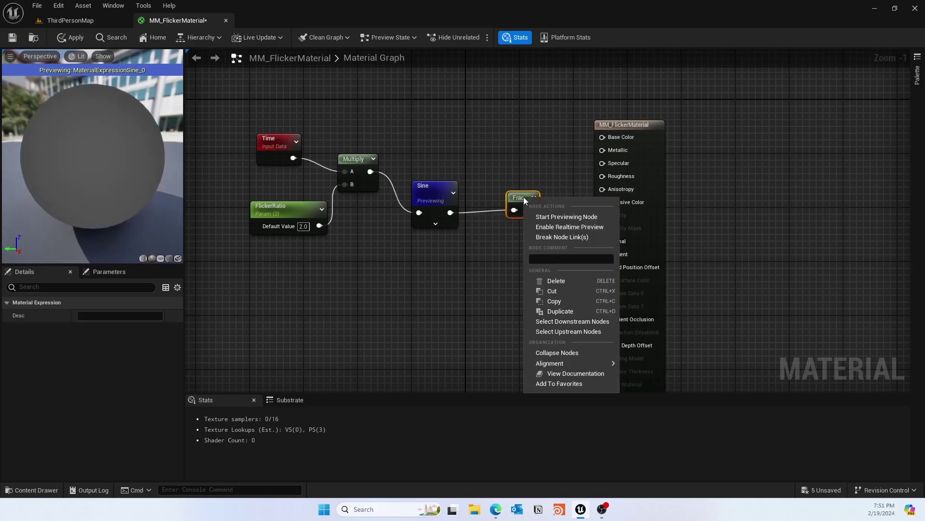
{"action": "left_click", "coordinate": [568, 215]}
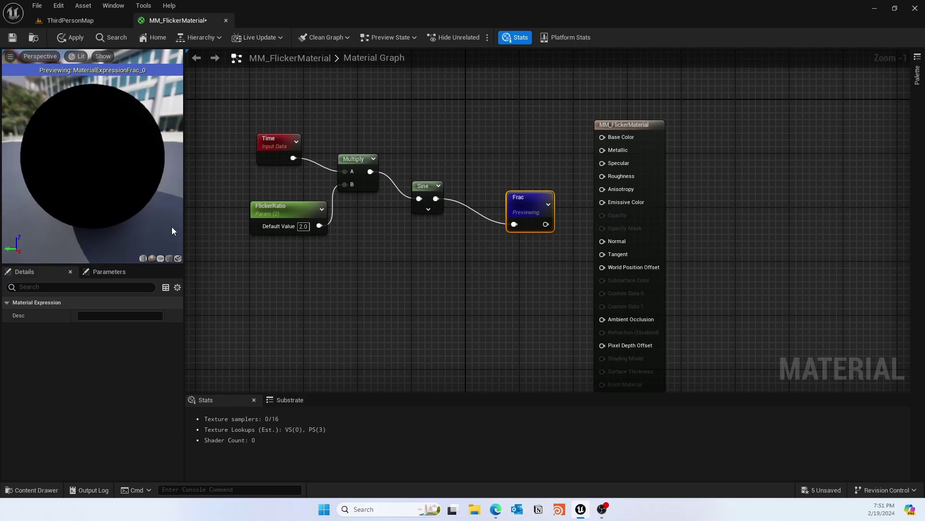
Set the Material Domain of MM_FlickerMaterial to Light Function.
{"action": "left_click", "coordinate": [623, 124]}
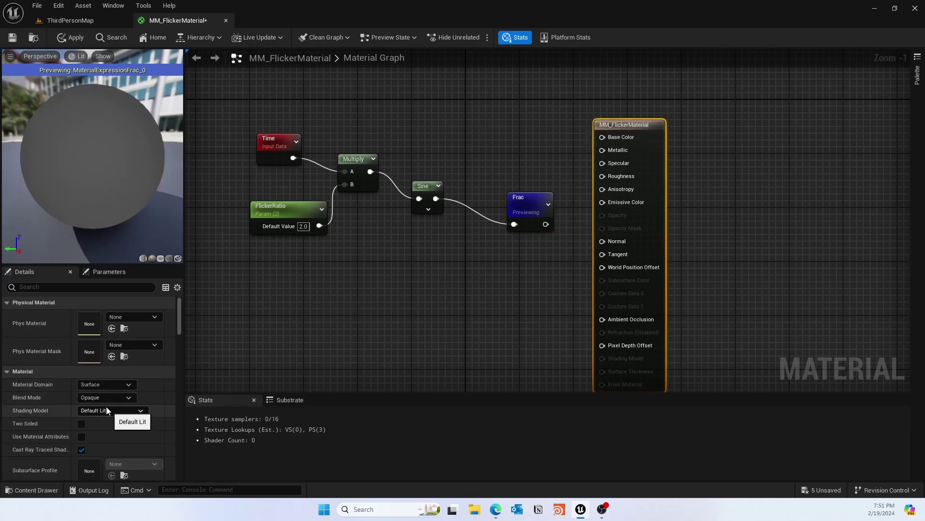
{"action": "left_click", "coordinate": [114, 386]}
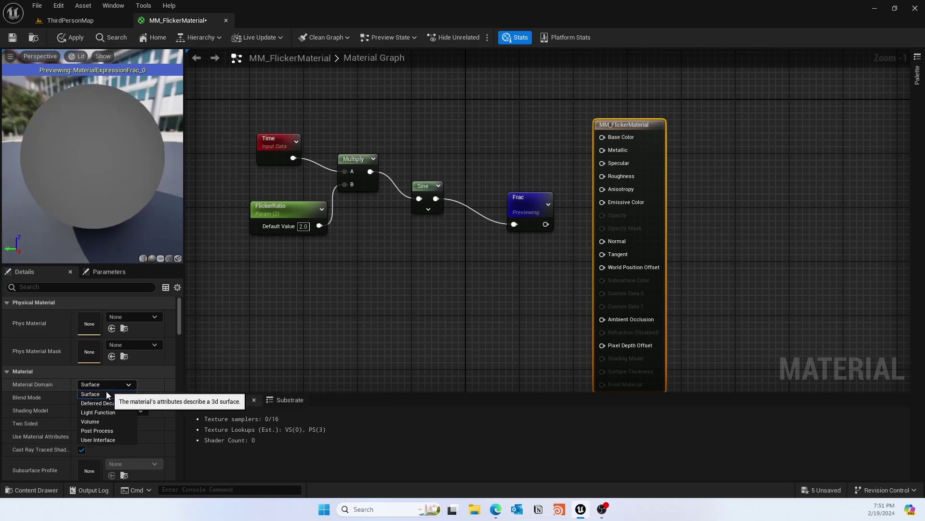
{"action": "left_click", "coordinate": [112, 414]}
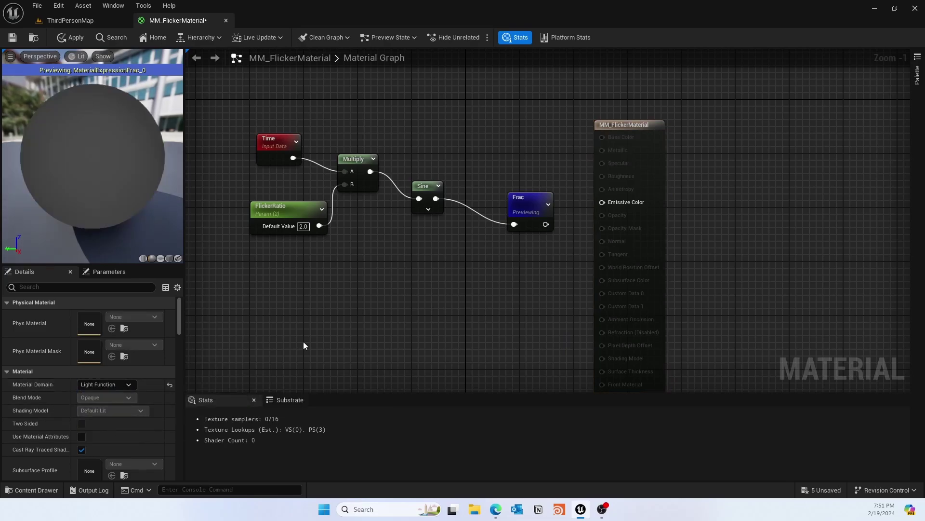
Connect the Frac output to the material's Emissive Color input and save the material.
{"action": "left_click_drag", "start_coordinate": [628, 133], "coordinate": [666, 109]}
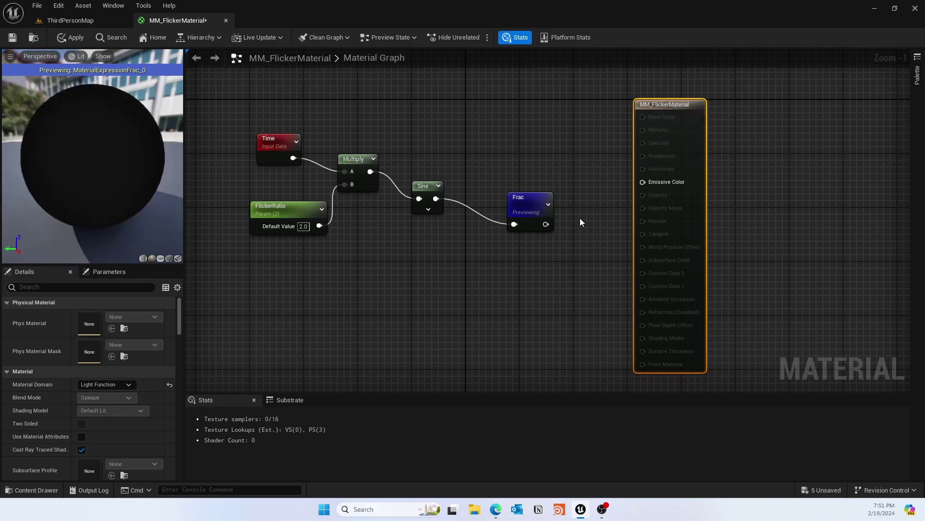
{"action": "left_click_drag", "start_coordinate": [545, 224], "coordinate": [644, 182]}
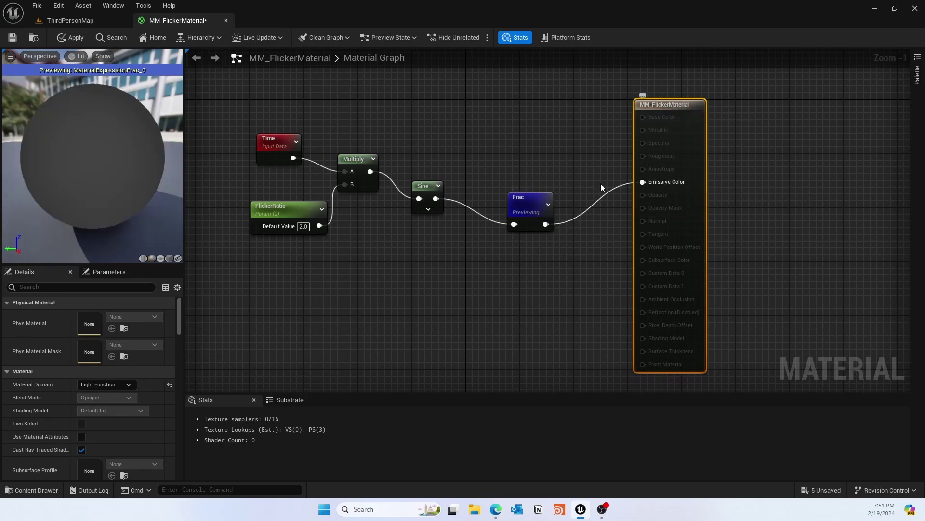
{"action": "left_click", "coordinate": [13, 38]}
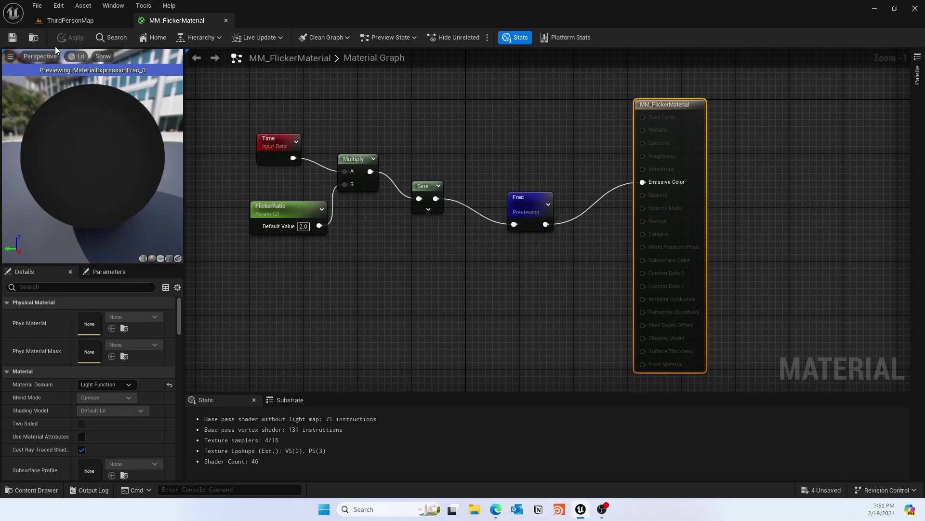
Return to ThirdPersonMap and assign MM_FlickerMaterial as the SpotLight's Light Function Material.
{"action": "left_click", "coordinate": [69, 21]}
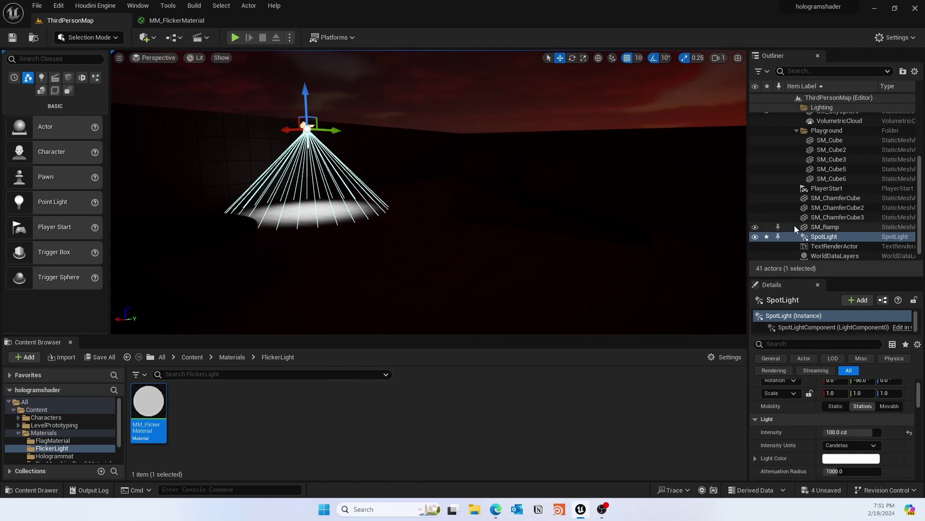
{"action": "scroll", "coordinate": [843, 427], "scroll_direction": "down", "scroll_amount": 10}
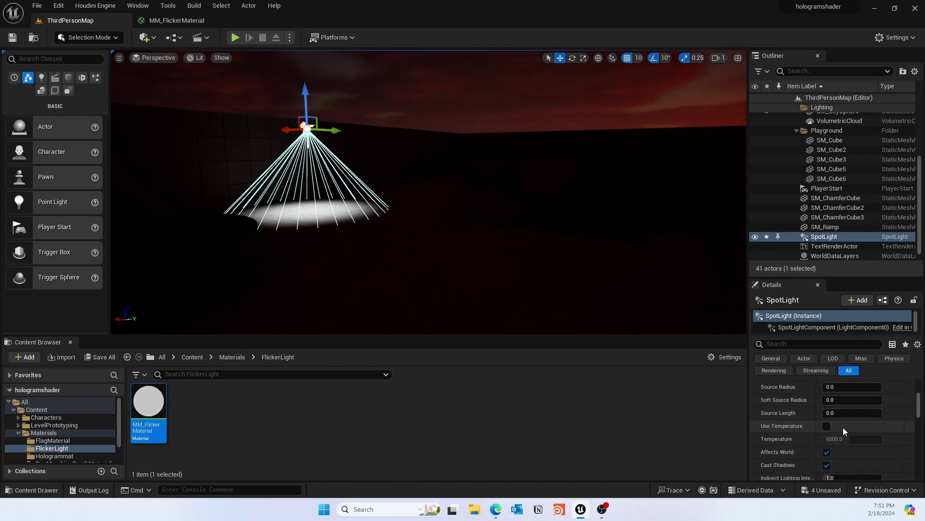
{"action": "scroll", "coordinate": [843, 433], "scroll_direction": "down", "scroll_amount": 3}
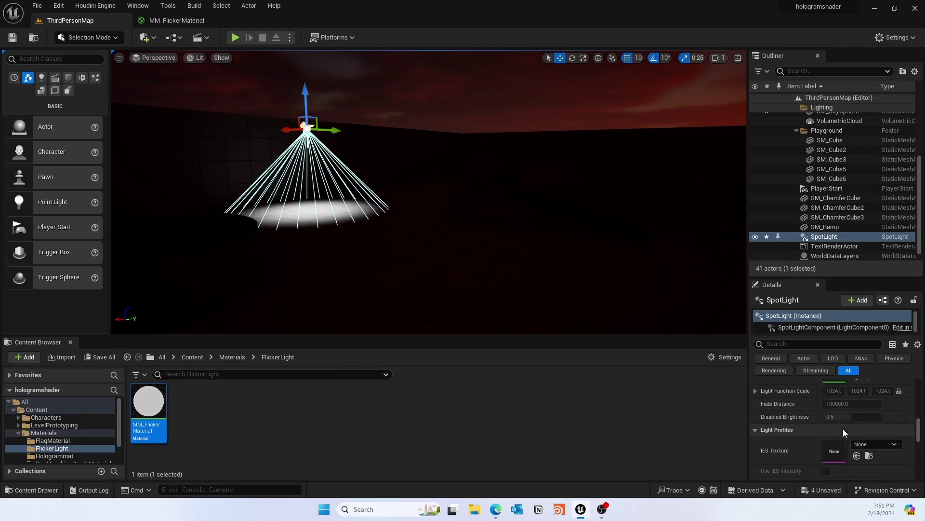
{"action": "scroll", "coordinate": [843, 432], "scroll_direction": "up", "scroll_amount": 2}
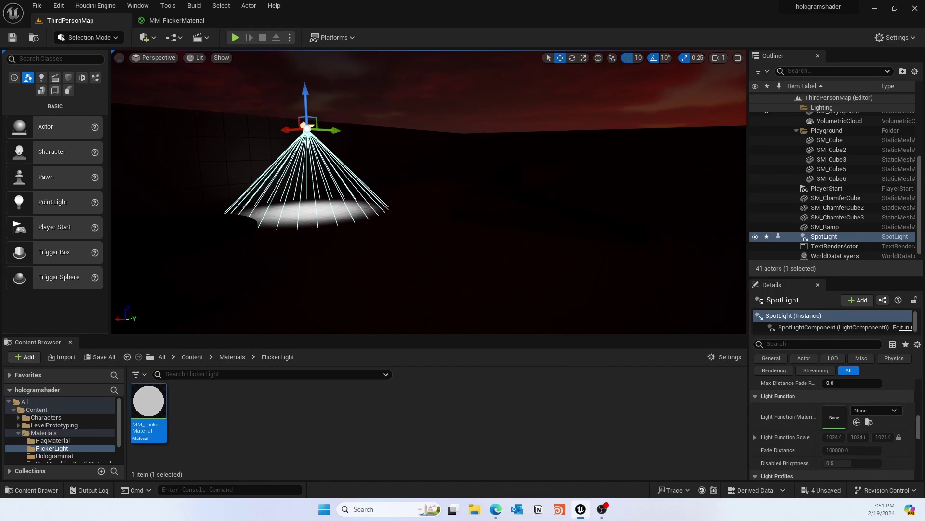
{"action": "left_click_drag", "start_coordinate": [147, 402], "coordinate": [831, 409]}
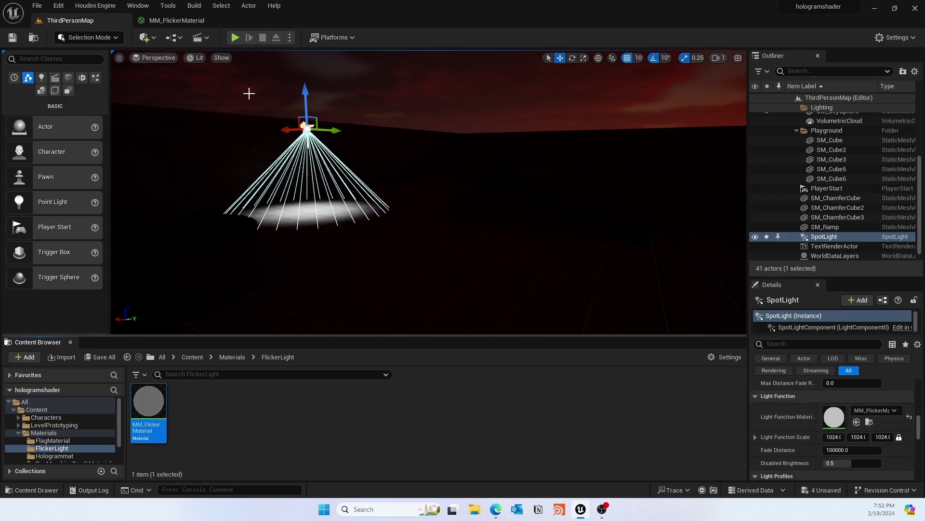
Play the level to check the flickering spot light, stop the session, and inspect the SpotLight up close in the viewport.
{"action": "left_click", "coordinate": [235, 37]}
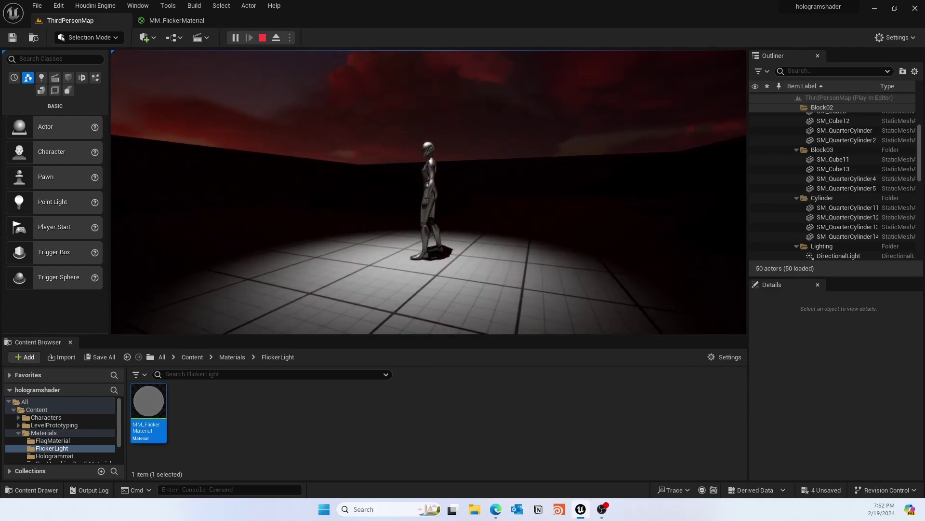
{"action": "key", "text": "Escape"}
{"action": "right_click_drag", "start_coordinate": [508, 198], "coordinate": [328, 202]}
{"action": "key", "text": "f"}
{"action": "scroll", "coordinate": [527, 198], "scroll_direction": "up", "scroll_amount": 8}
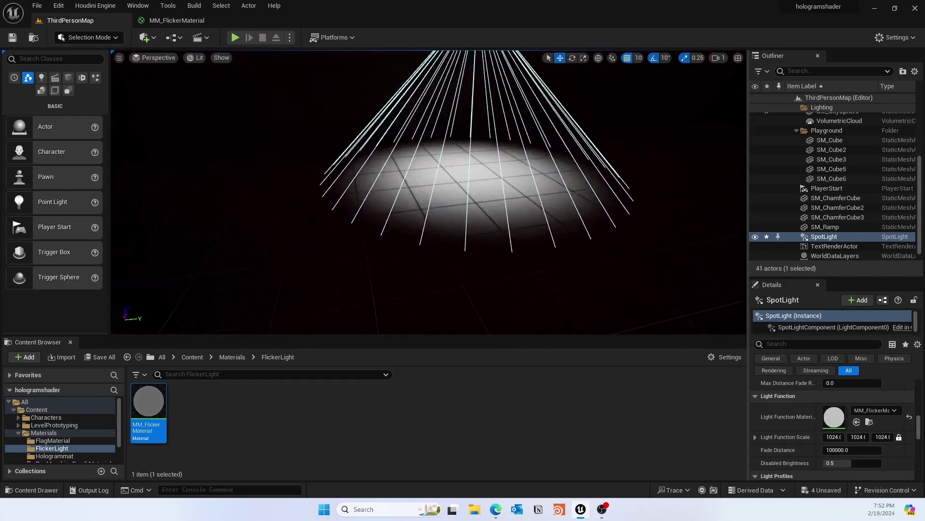